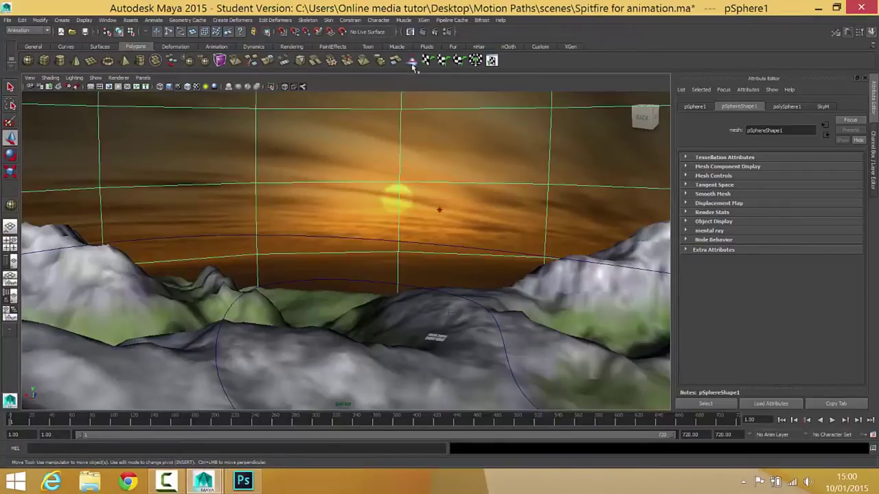
Render frame 1 from the perspective camera to preview the sunset sky over the mountain terrain
left_click(422, 33)
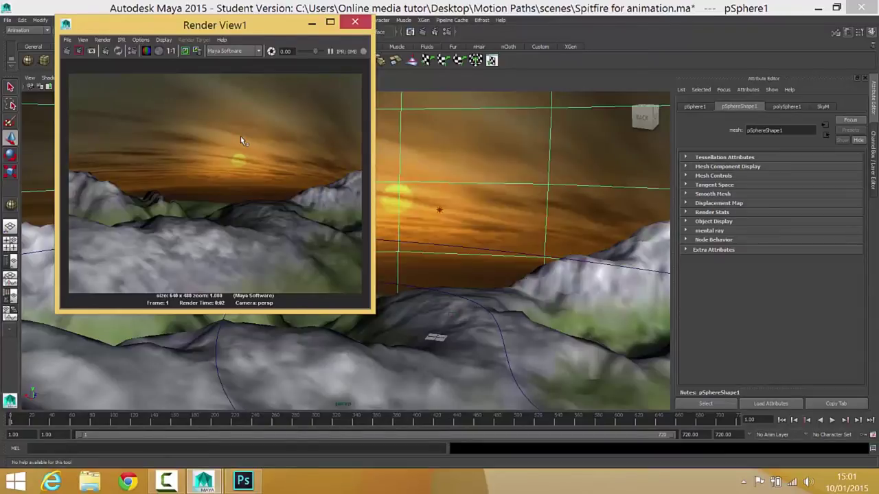
Close Render View, select pointLight1 beside the sun, and switch over to Photoshop
left_click(355, 24)
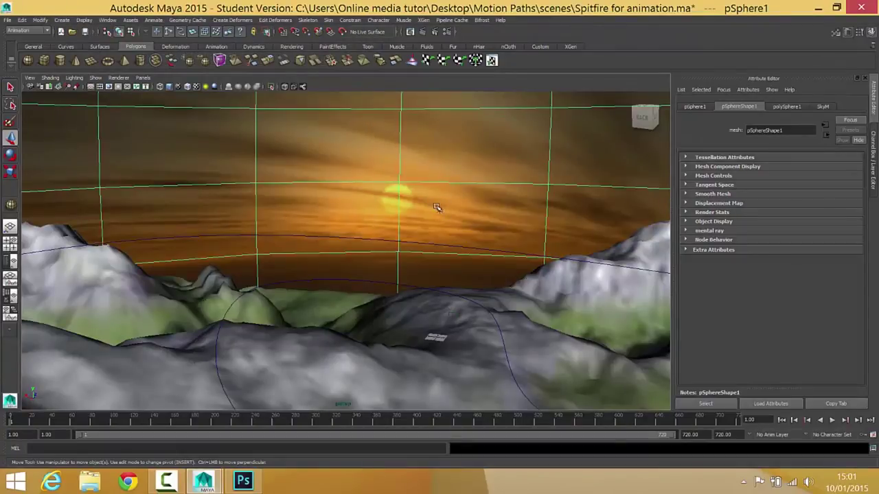
left_click(437, 208)
left_click(62, 19)
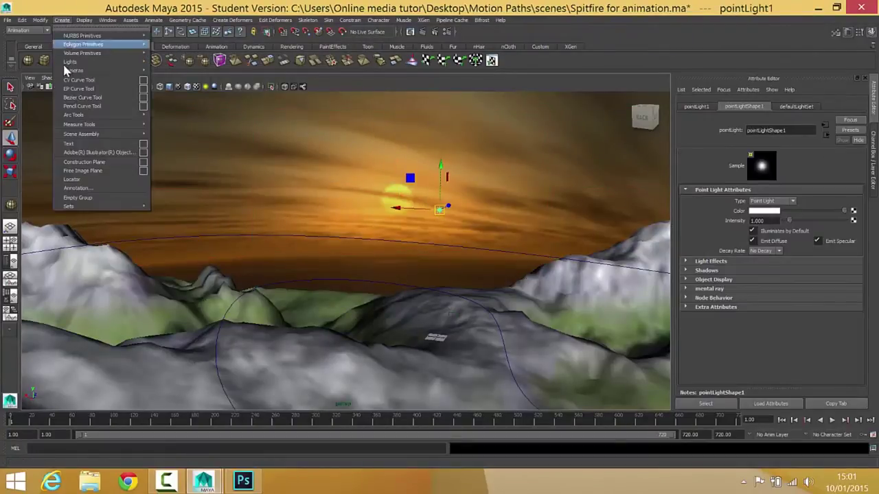
mouse_move(101, 64)
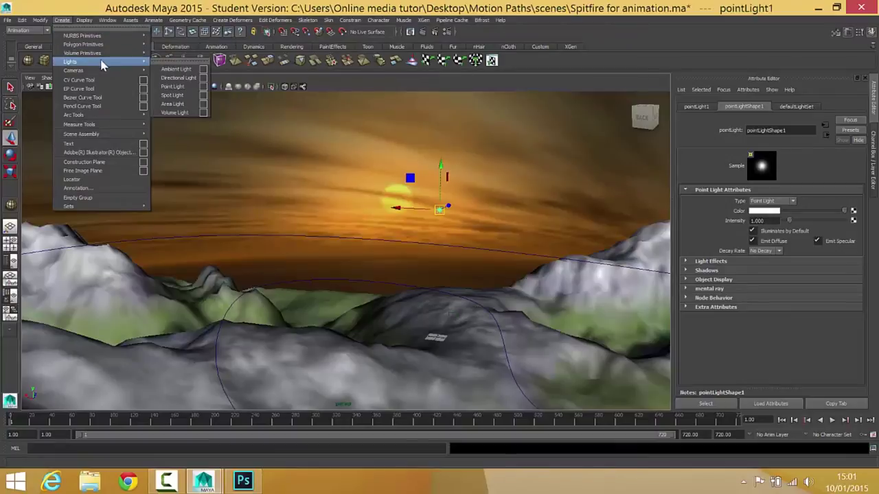
left_click(89, 13)
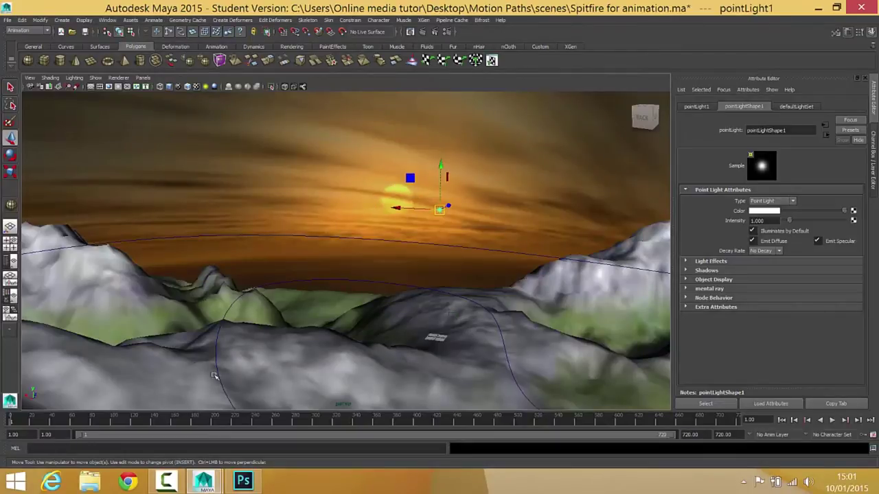
left_click(243, 480)
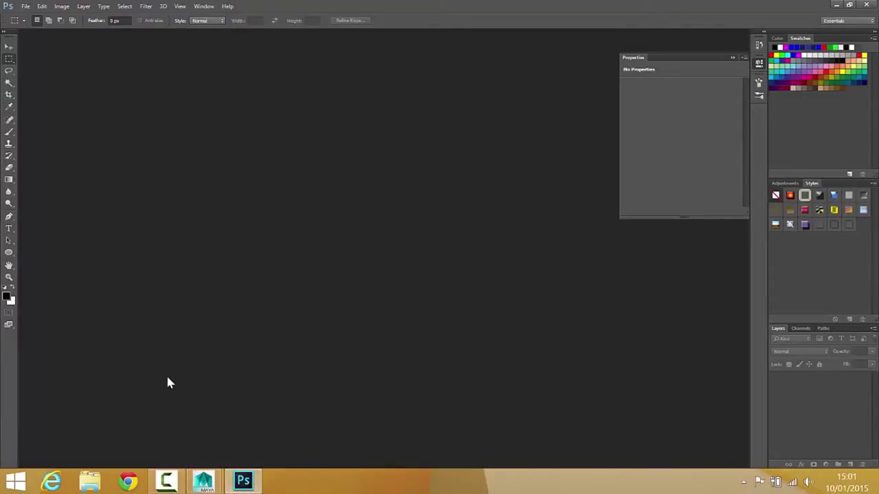
Open sky_vs_moon from Desktop > Motion Paths > sourceimages in Photoshop
left_click(25, 6)
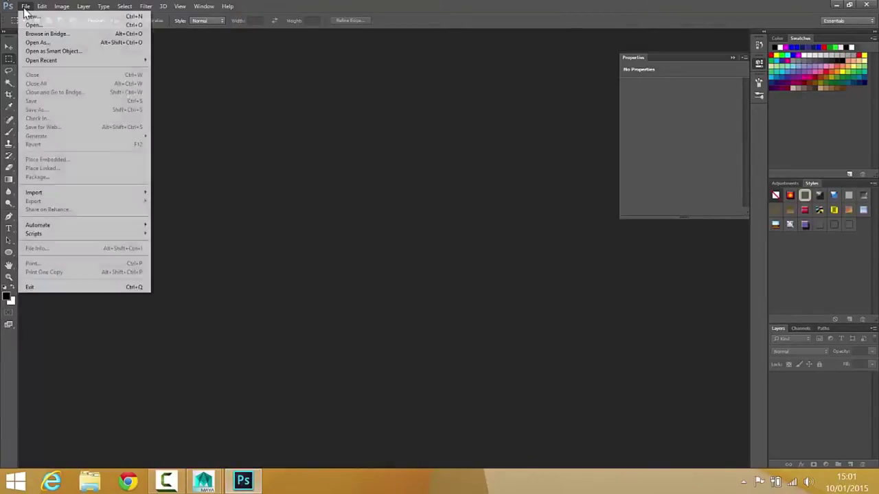
left_click(37, 26)
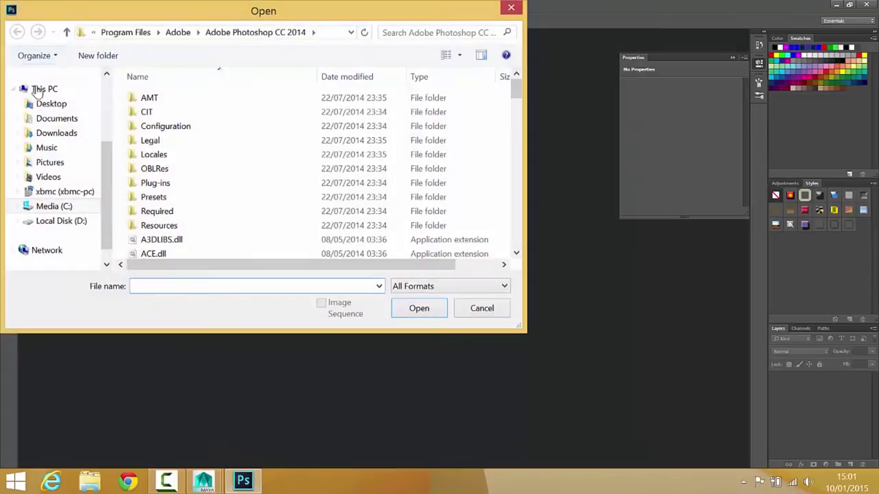
left_click(48, 104)
double_click(163, 114)
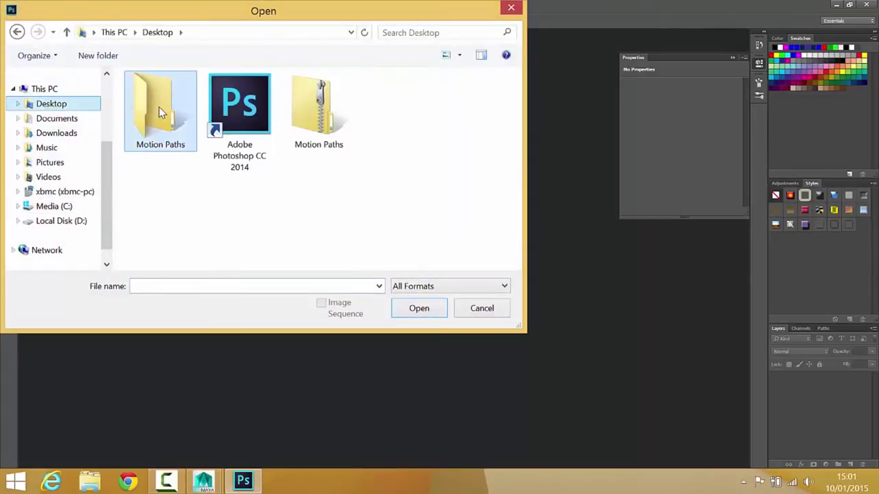
scroll(214, 189, "down", 3)
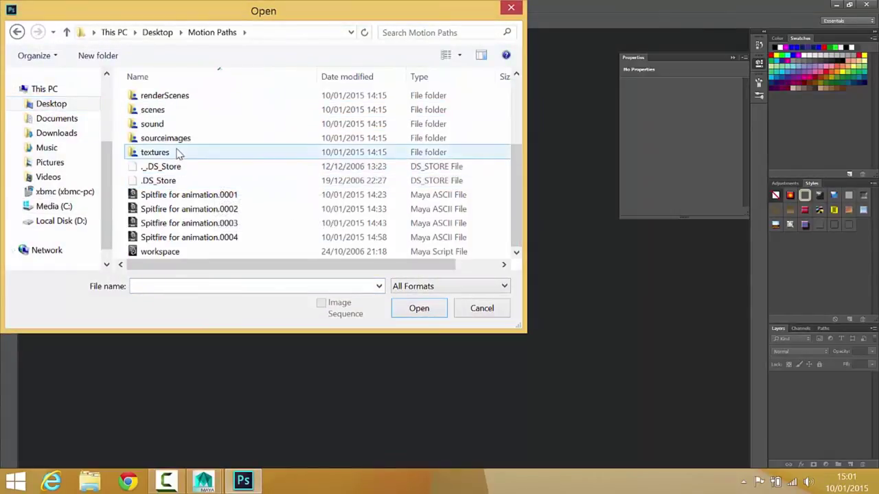
double_click(177, 145)
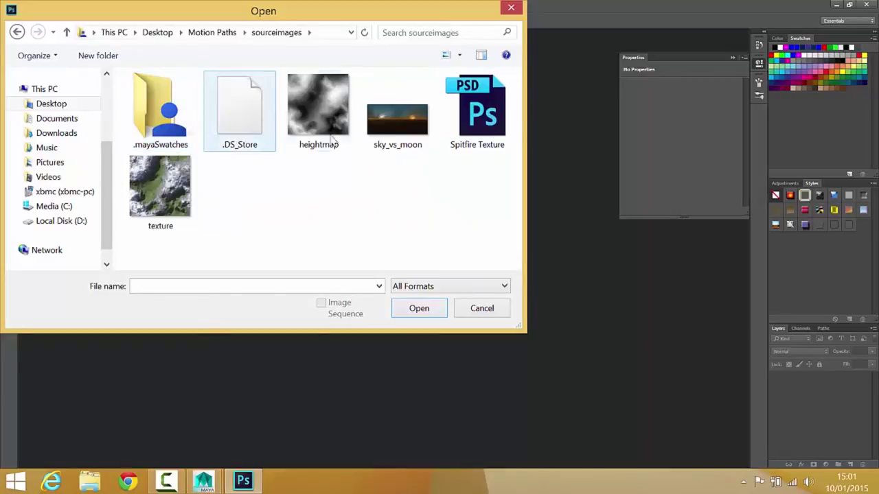
left_click(390, 129)
left_click(419, 308)
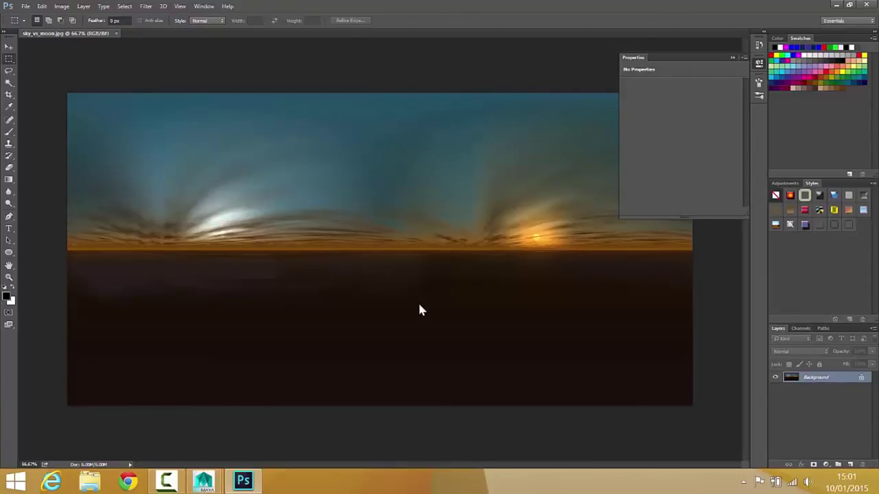
Save the sky image as a 'glow map' JPEG in sourceimages with default JPEG options
left_click(28, 8)
left_click(59, 116)
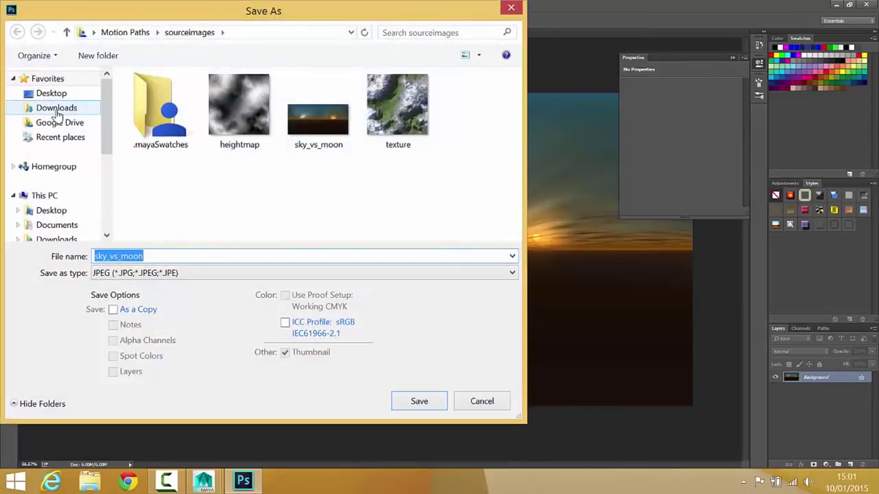
type("glow map")
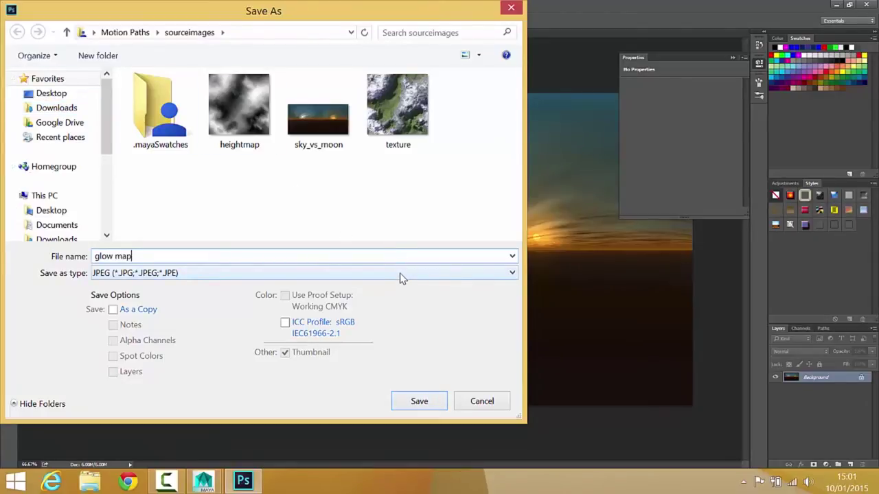
left_click(420, 402)
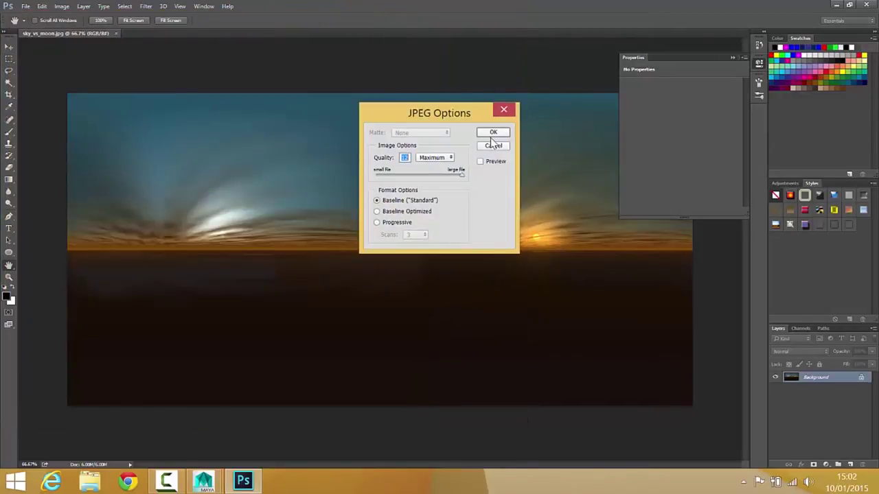
left_click(492, 133)
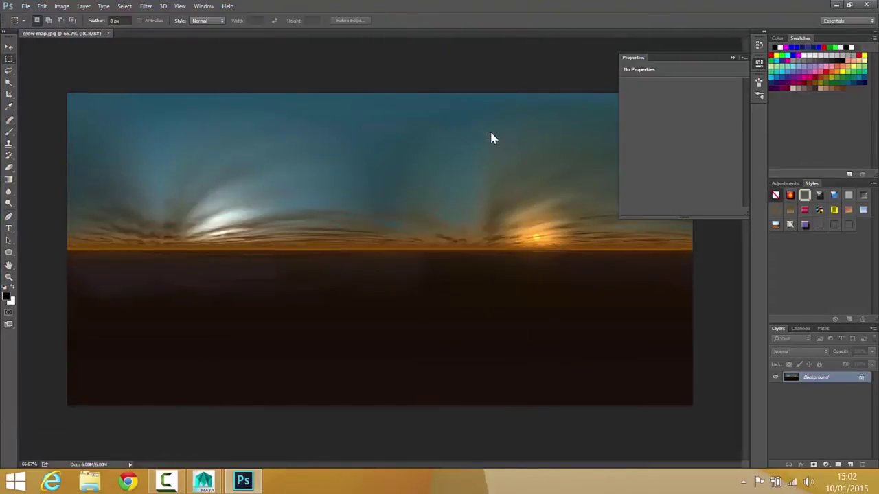
Scrubby-zoom into the sun to about 840% so its individual pixels show
left_click(9, 277)
left_click_drag(529, 227, 581, 277)
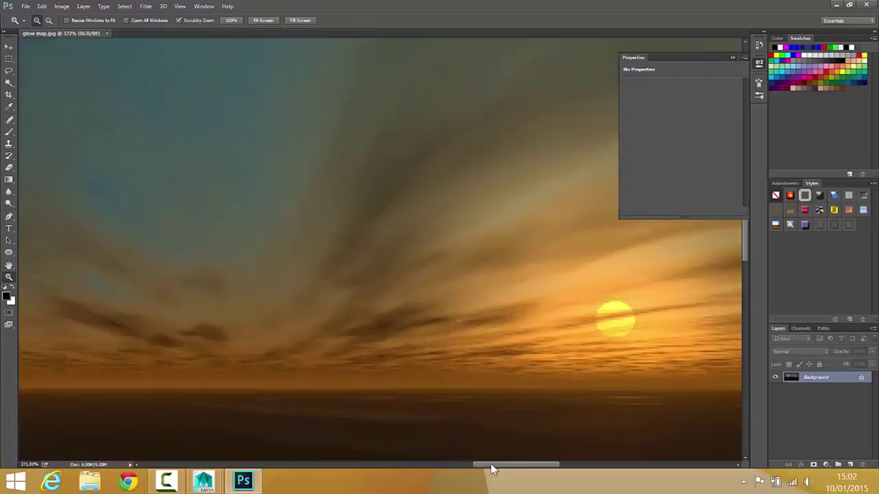
left_click_drag(491, 469, 521, 466)
scroll(746, 239, "down", 3)
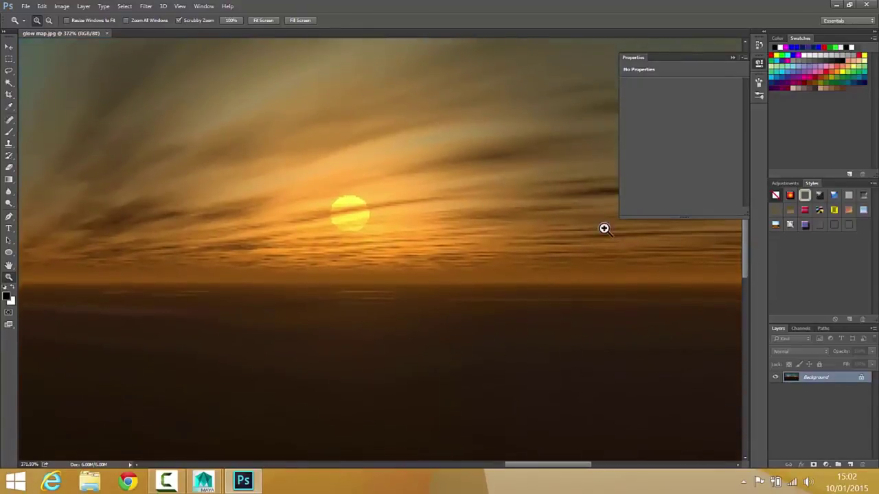
left_click_drag(359, 216, 387, 218)
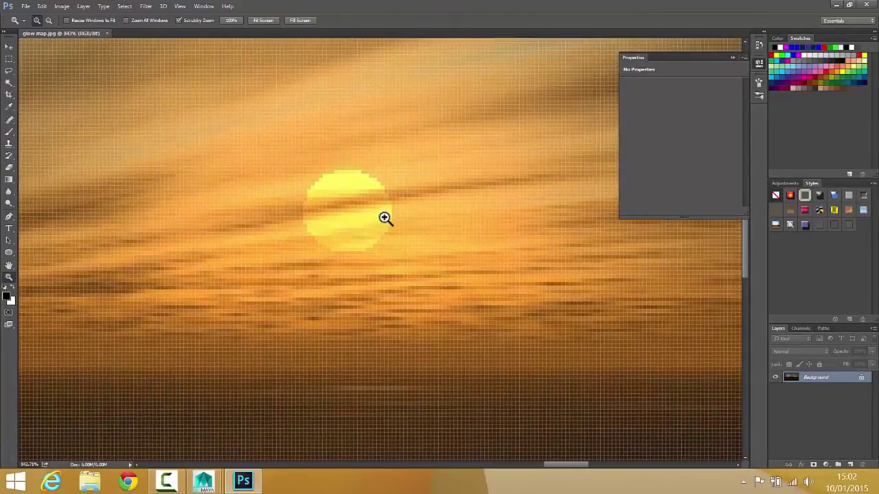
Draw a white ellipse over the sun and rasterize the Ellipse 1 layer into pixels
left_click(9, 253)
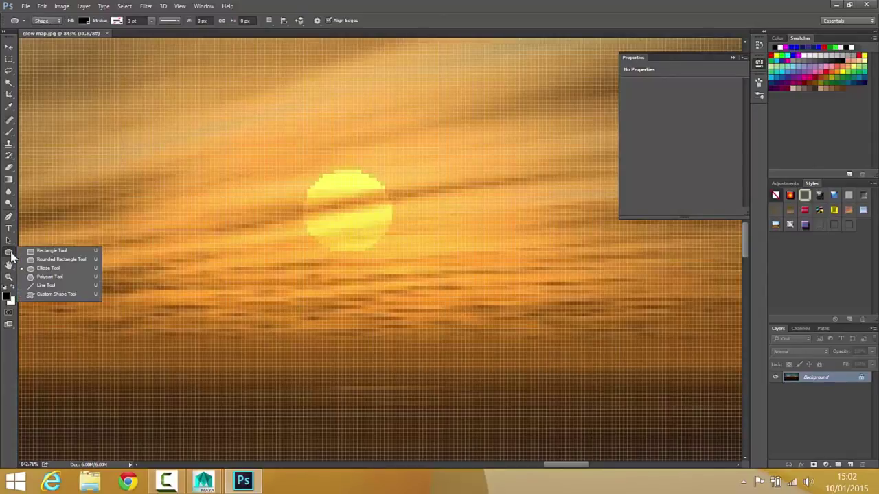
left_click(47, 267)
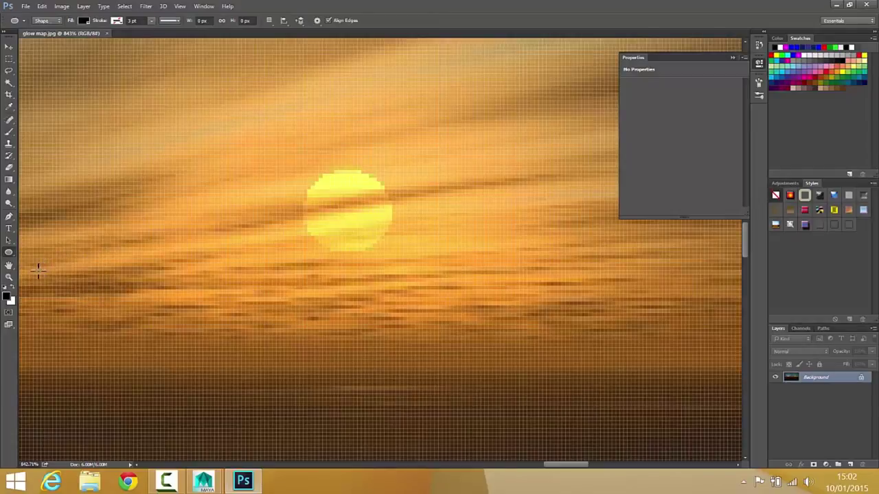
left_click(12, 288)
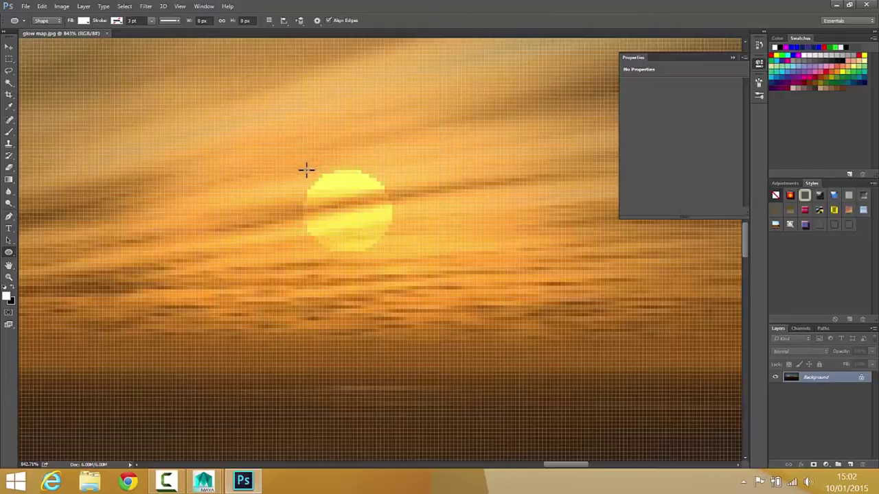
left_click_drag(302, 168, 392, 251)
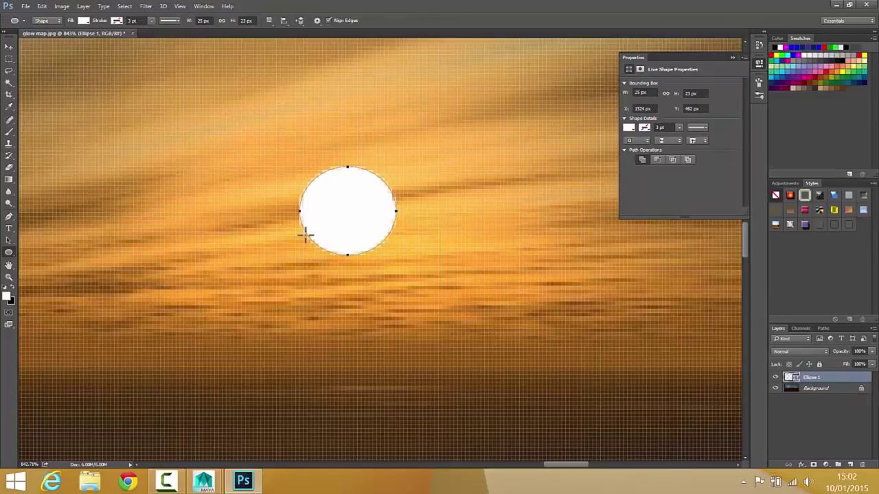
right_click(826, 380)
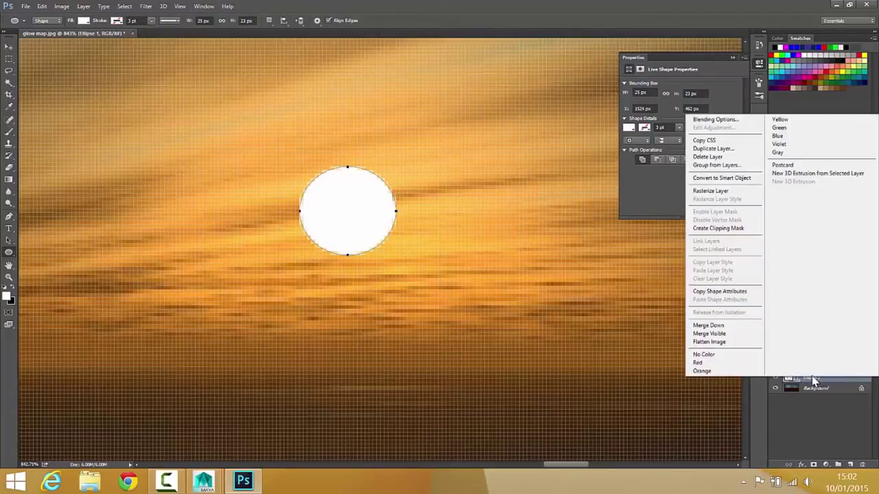
left_click(721, 192)
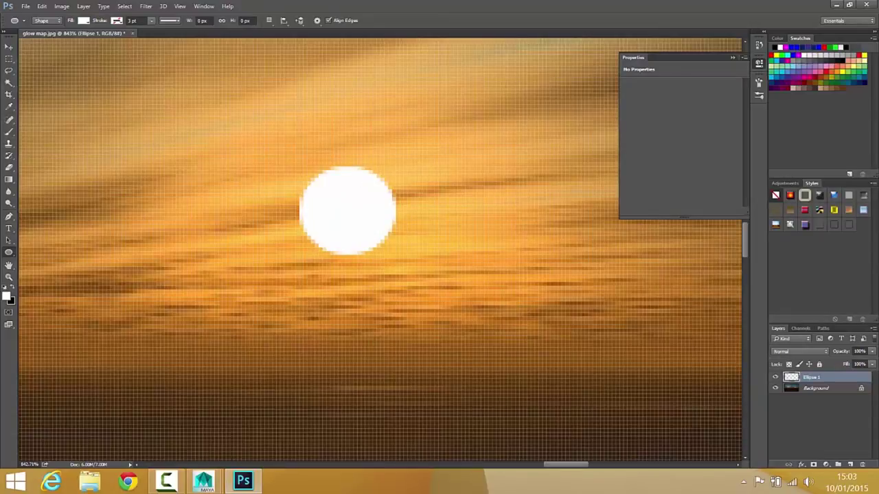
Add a new Layer 1 beneath Ellipse 1 and fill it solid black
left_click(850, 467)
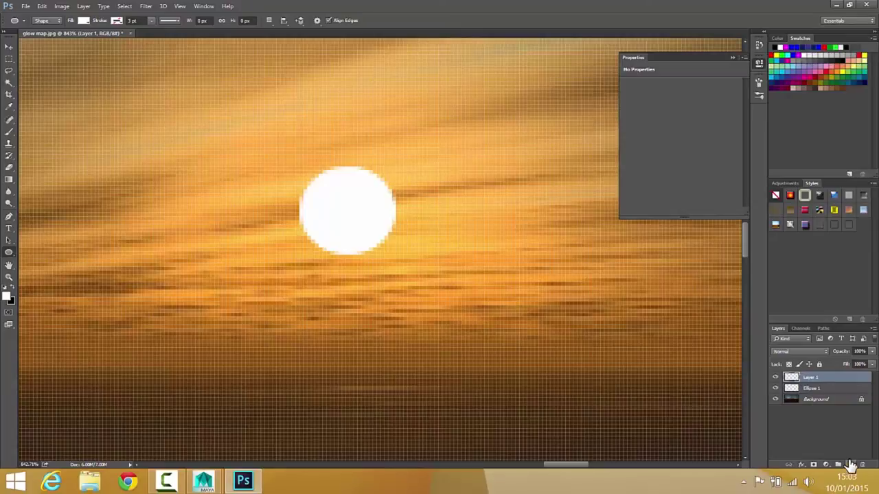
left_click_drag(814, 379, 820, 393)
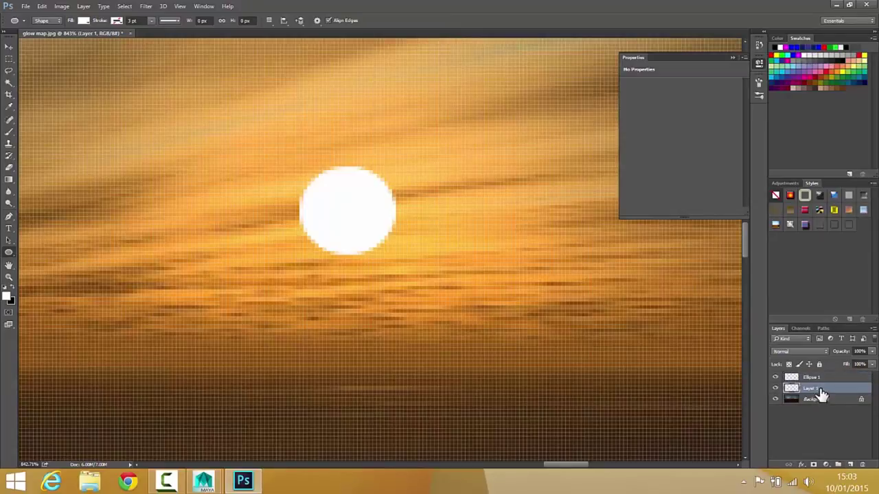
left_click(13, 291)
key("alt+BackSpace")
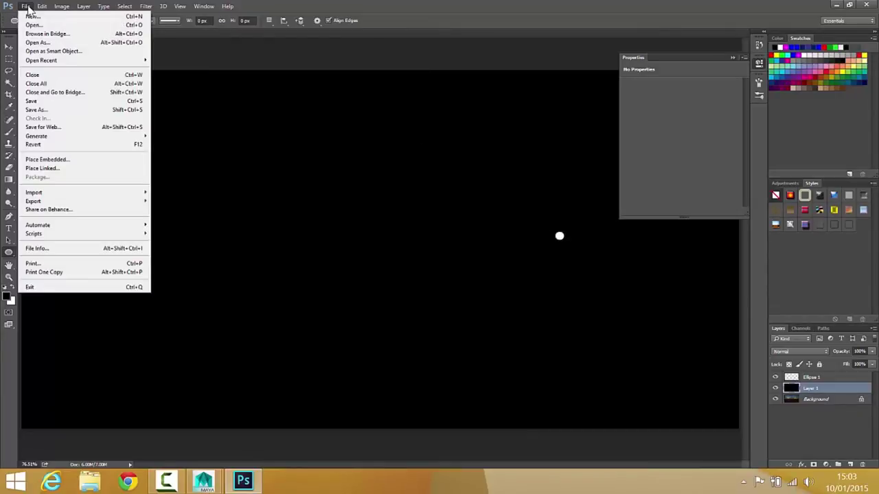
Save the black-and-white image as 'glow map' in 24-bit Targa format, then minimize Photoshop
left_click(48, 109)
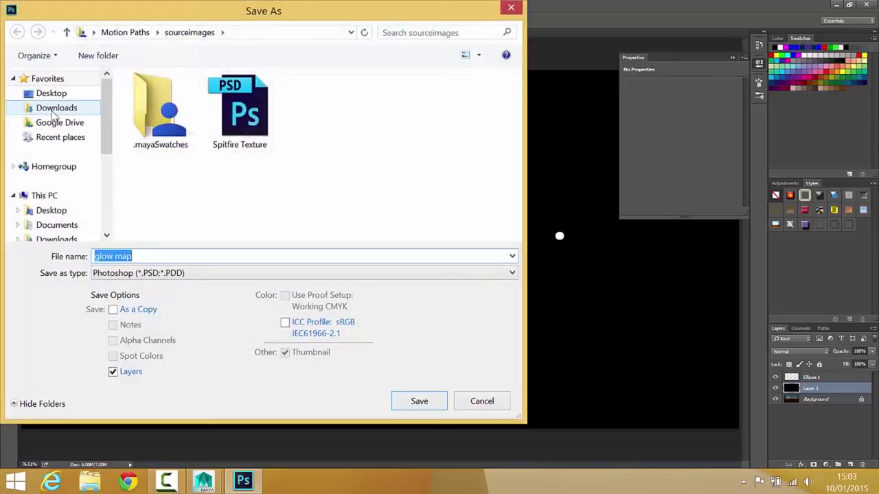
left_click(146, 273)
left_click(143, 248)
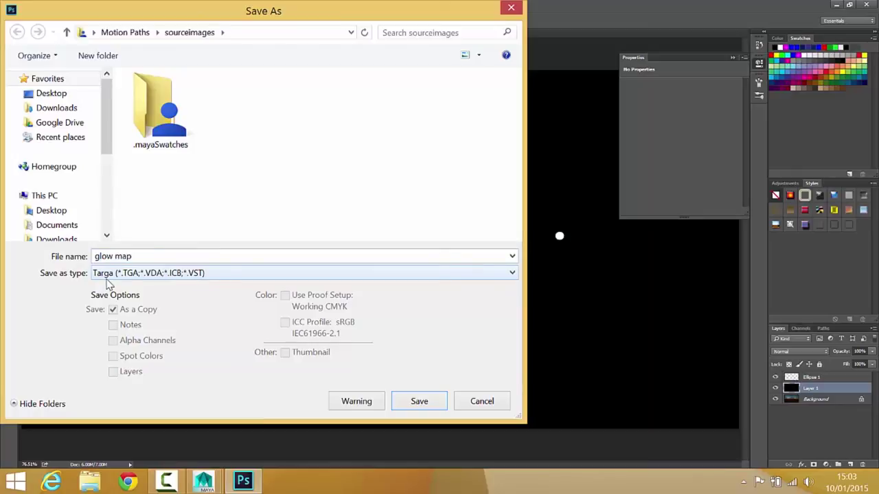
left_click(418, 402)
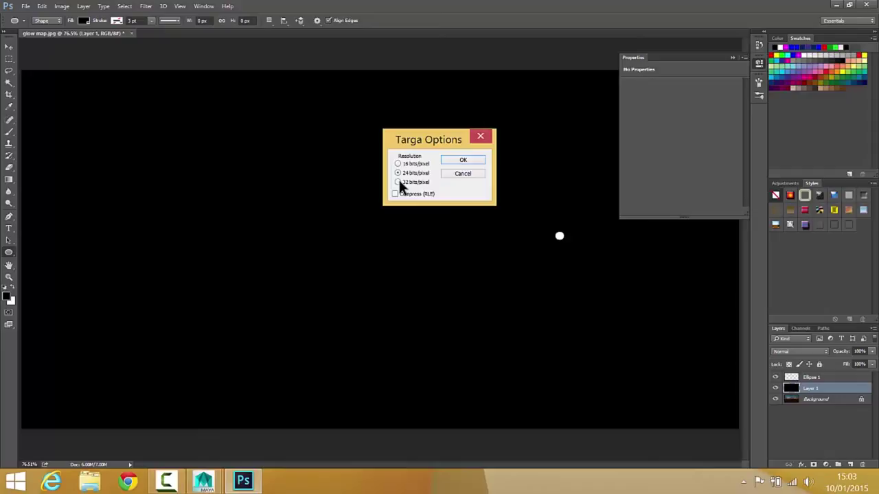
left_click(449, 160)
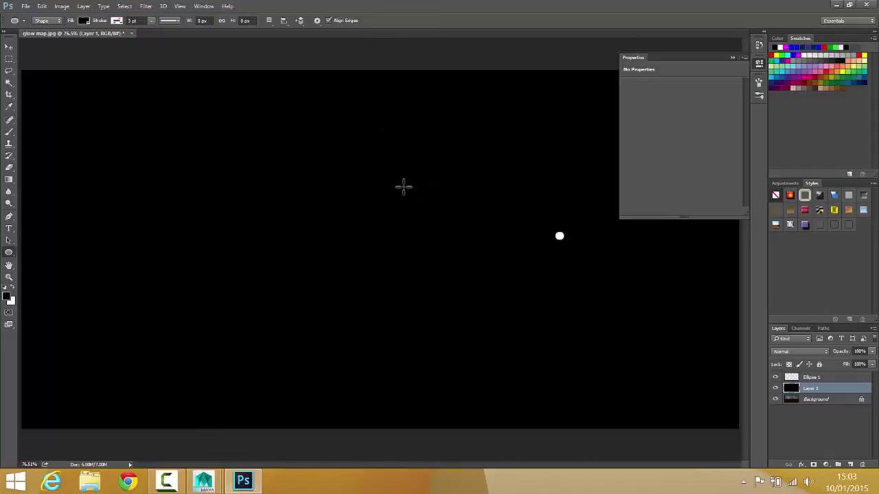
left_click(836, 7)
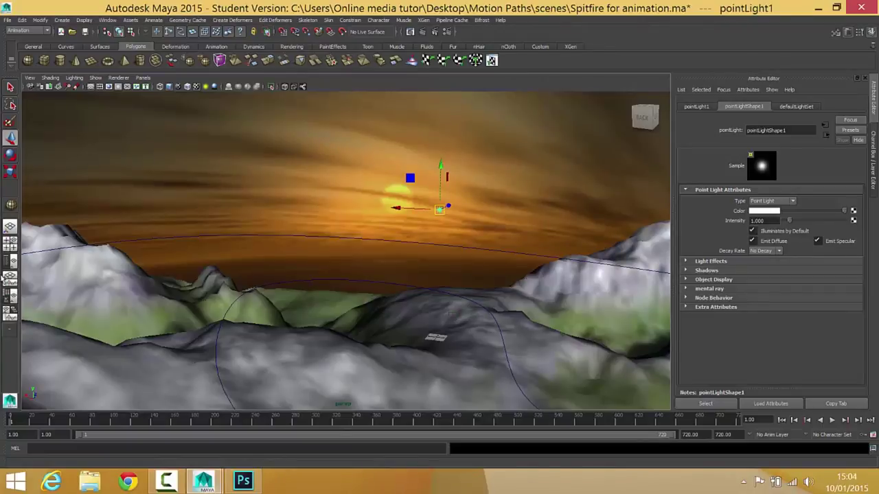
Show SkyM's Special Effects attributes in the Hypershade/Persp layout with enlarged panels
left_click(10, 296)
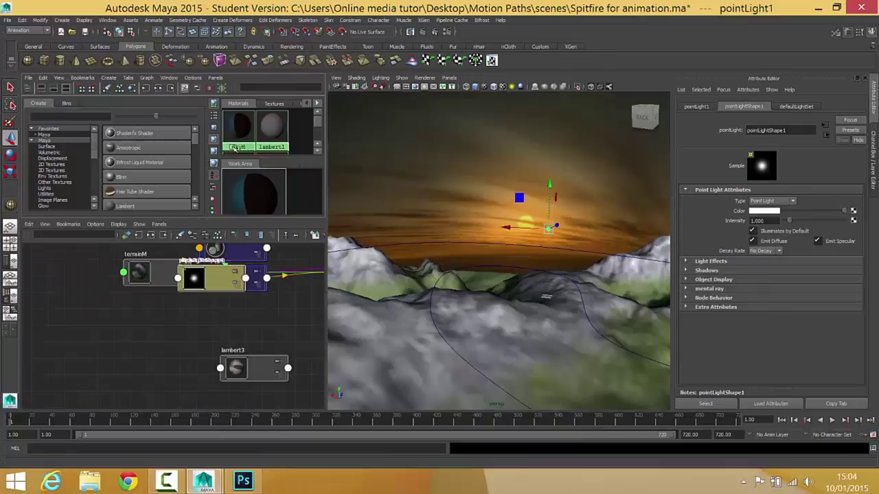
left_click(234, 126)
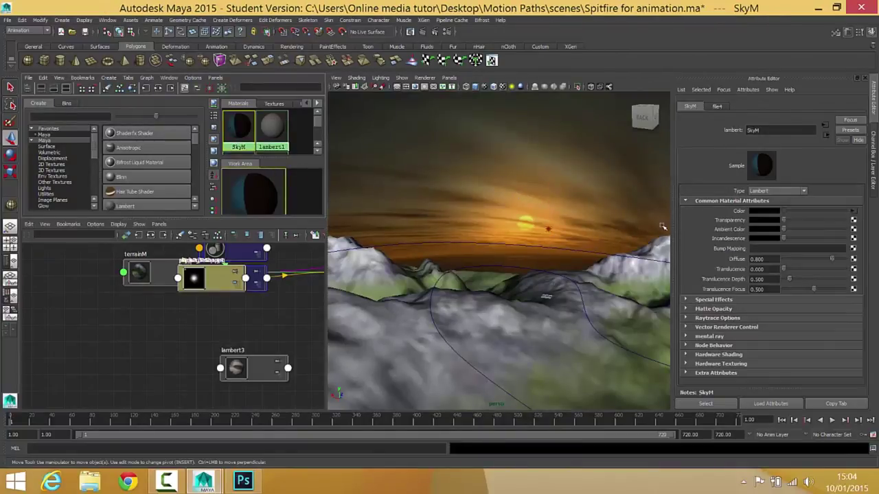
left_click(703, 300)
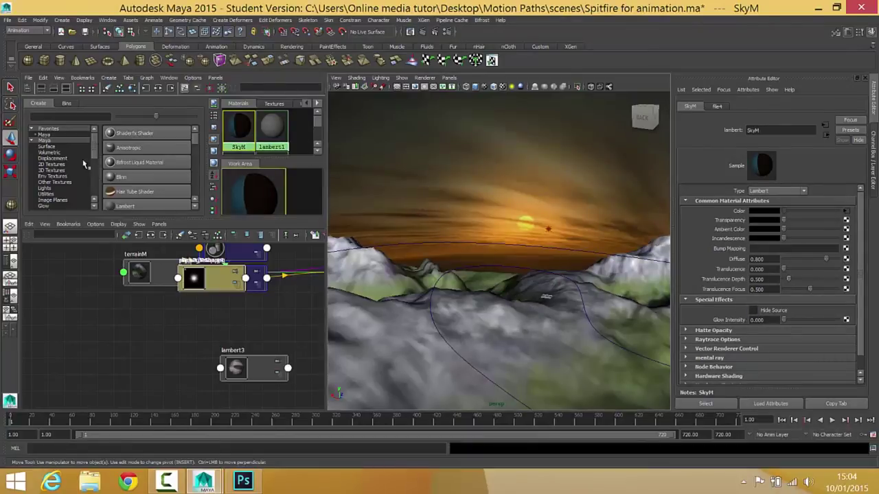
left_click_drag(199, 219, 139, 424)
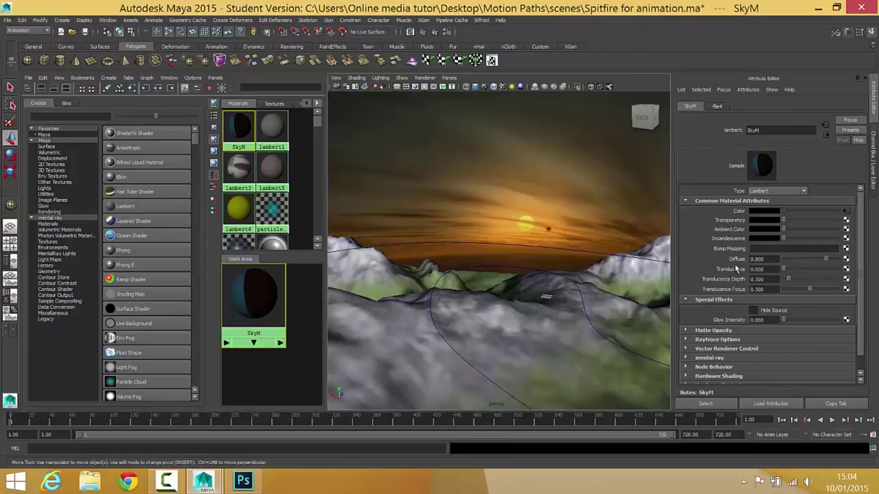
Test-render with SkyM Glow Intensity at 1.000, then set it back to 0
left_click_drag(783, 320, 837, 321)
left_click(421, 32)
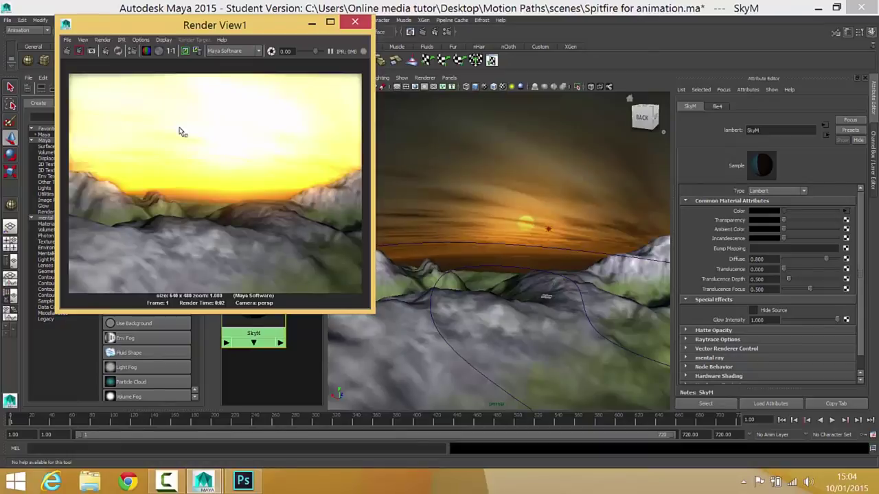
left_click(354, 21)
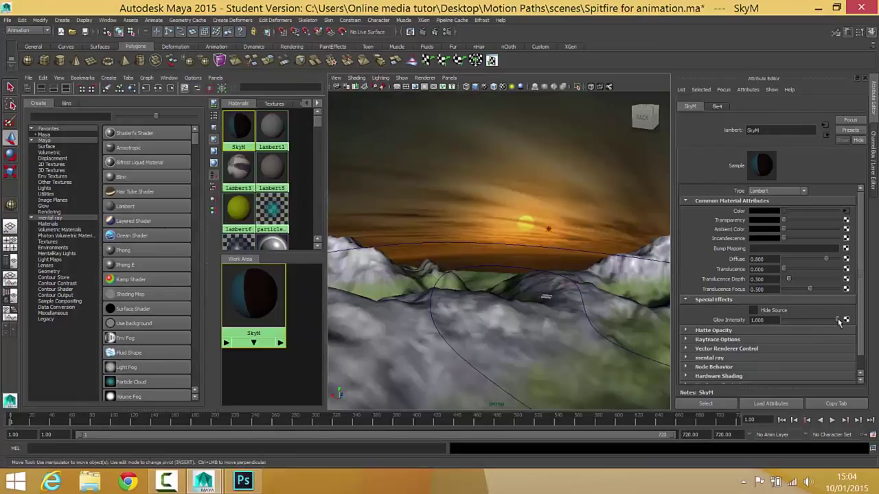
left_click_drag(837, 320, 769, 319)
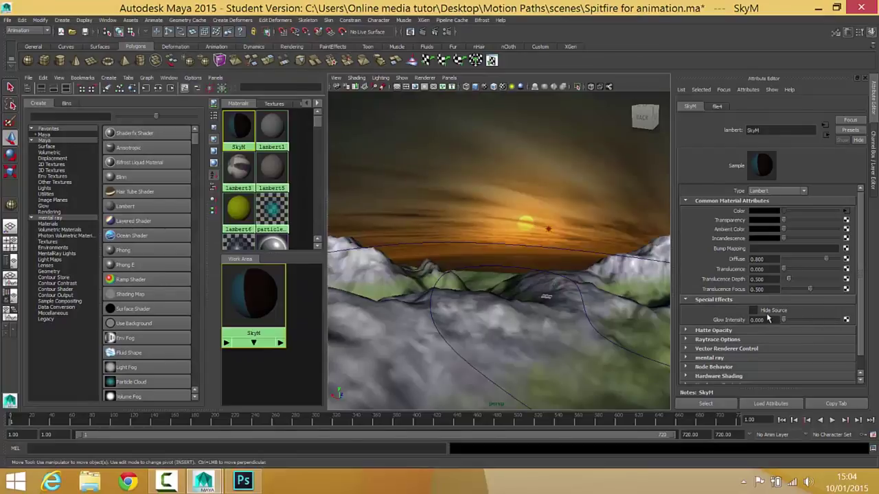
Connect a File texture loading glow map.tga to SkyM's Glow Intensity, then reselect SkyM
left_click(847, 321)
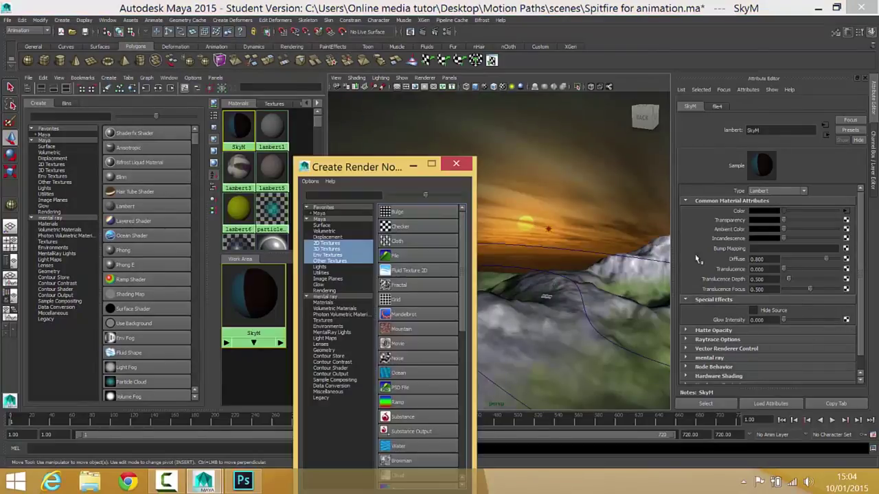
left_click(412, 250)
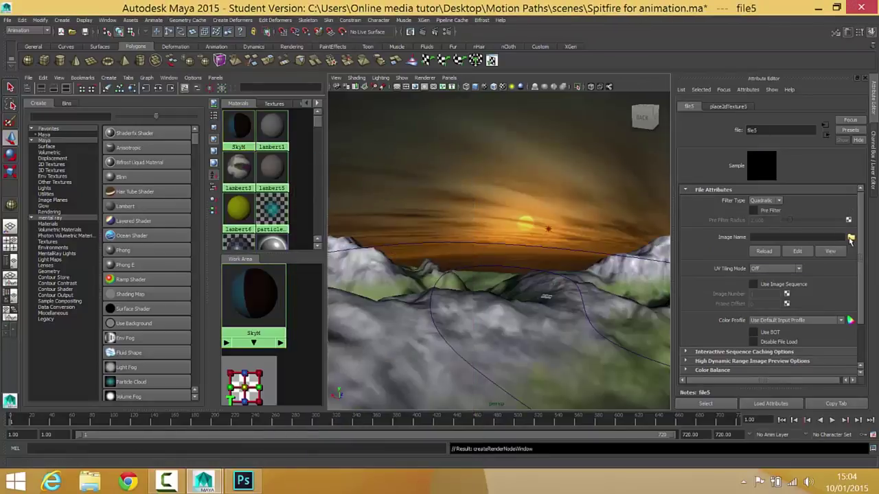
left_click(851, 237)
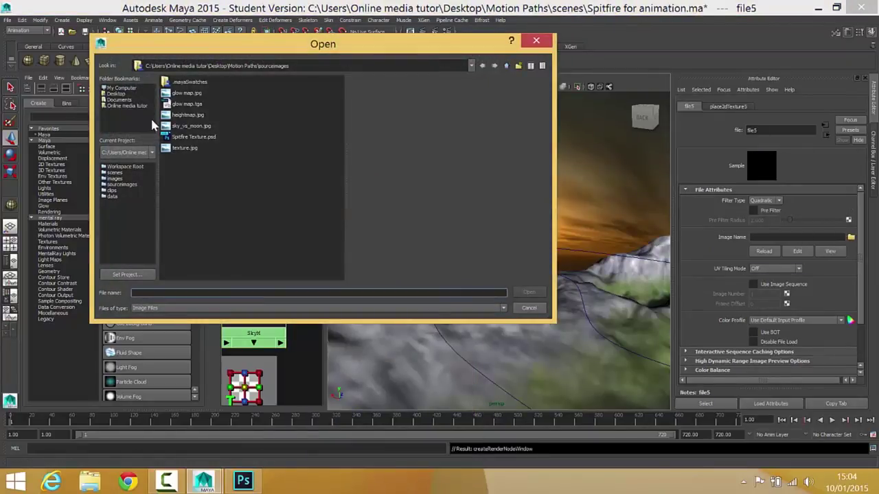
left_click(185, 105)
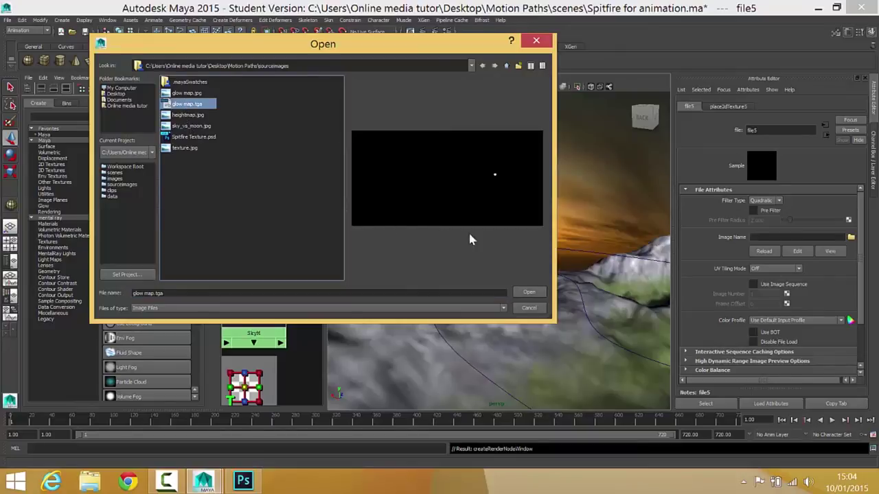
left_click(529, 292)
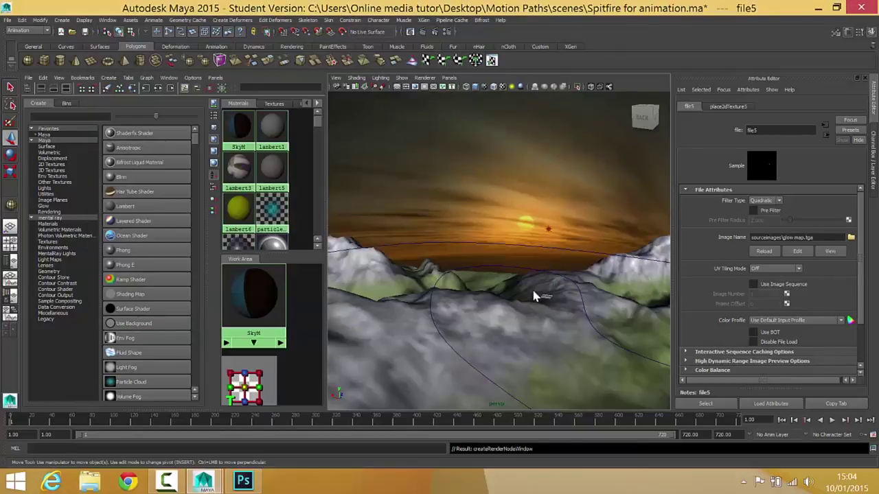
left_click(239, 129)
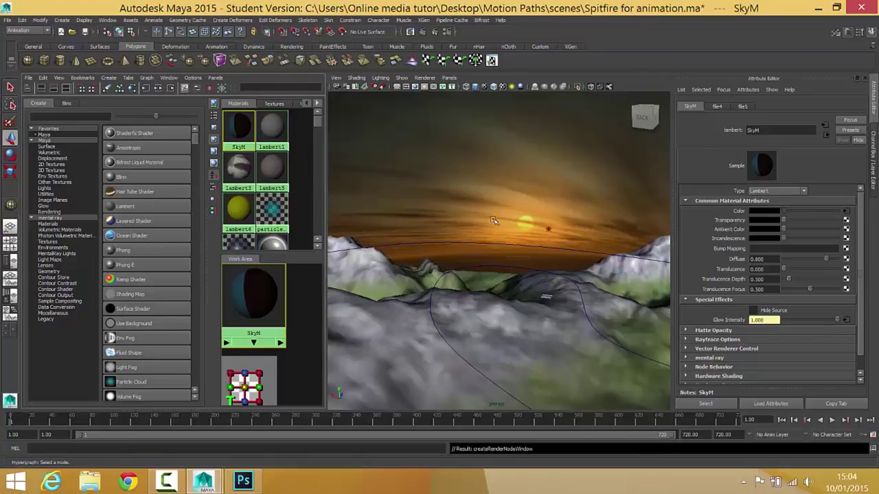
left_click(422, 33)
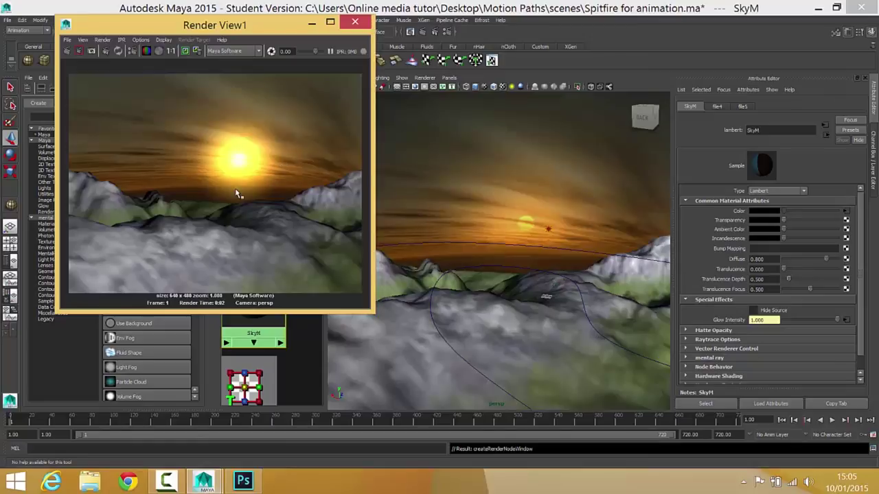
left_click(355, 22)
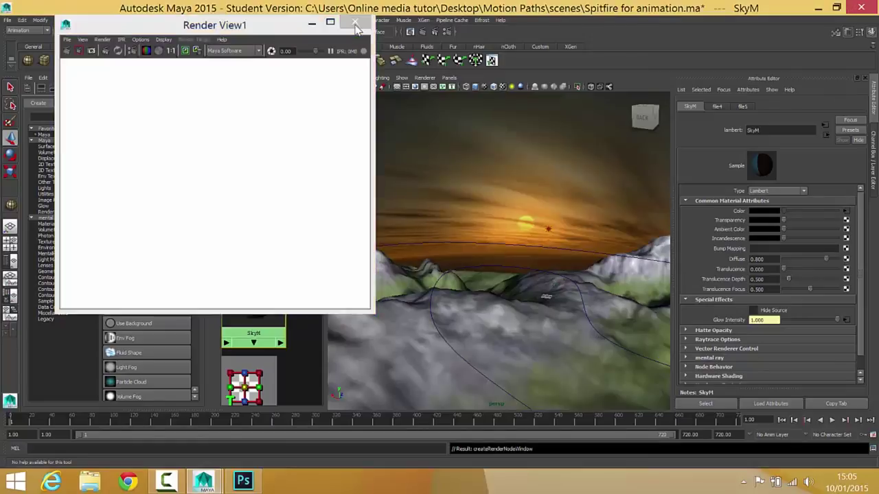